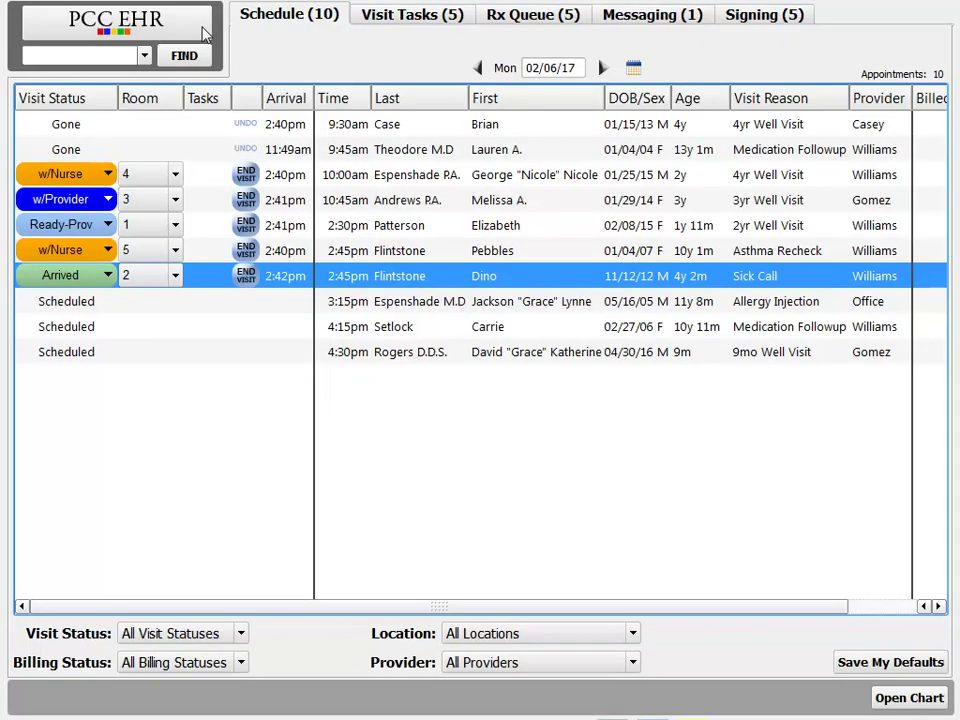
# Open the 2:45pm Sick Call patient's chart from today's schedule to the Medical Summary.
pyautogui.doubleClick(527, 285)
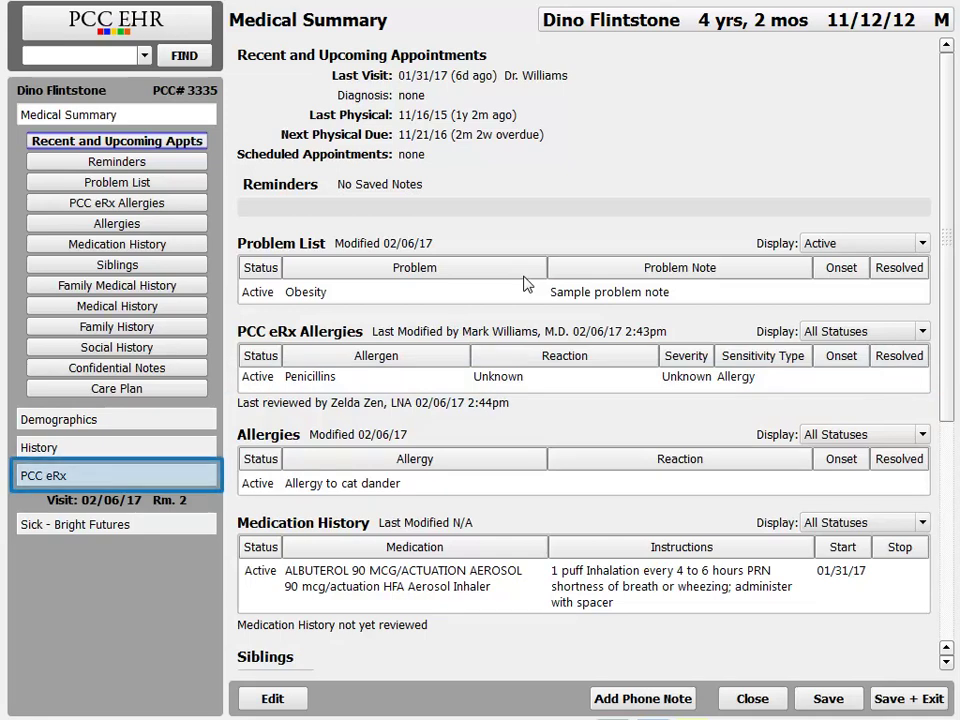
# Go to the PCC eRx Allergies list and mark the allergies as reviewed.
pyautogui.click(135, 477)
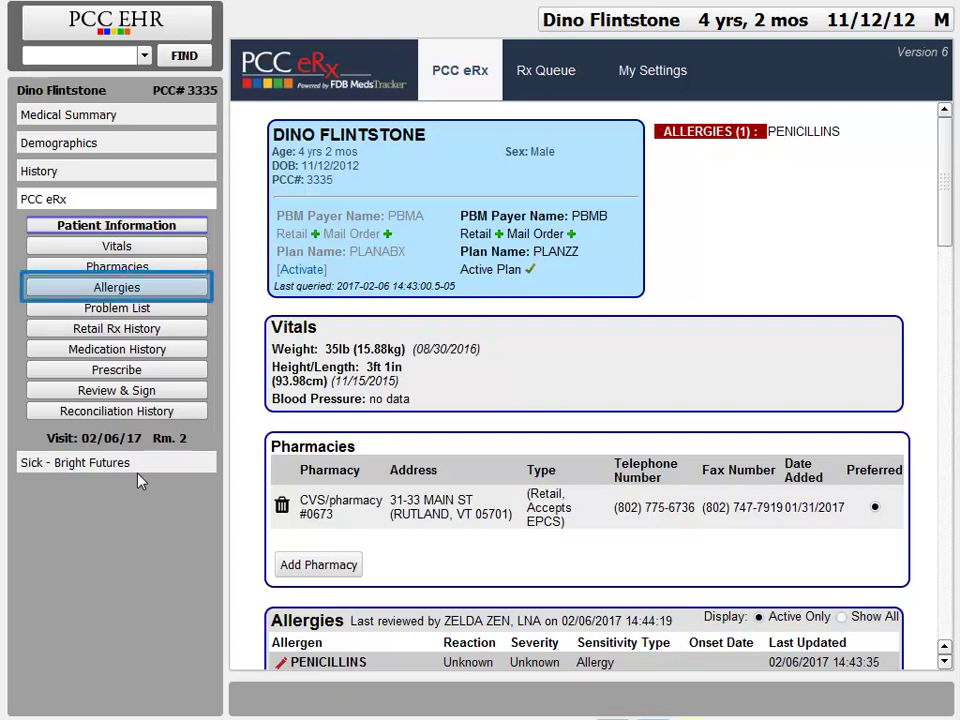
pyautogui.click(156, 289)
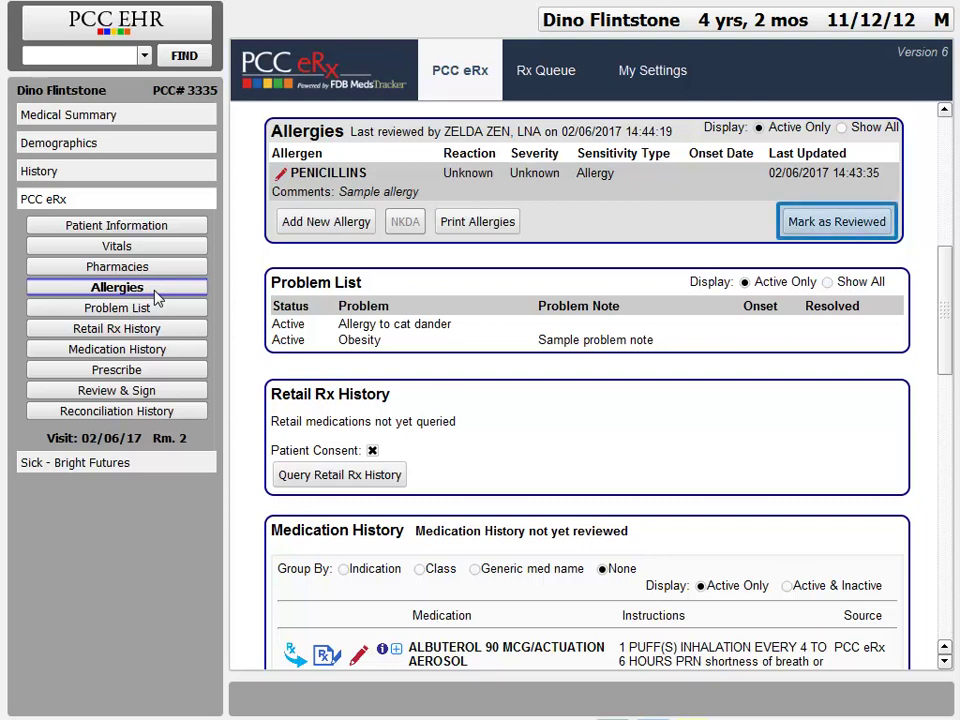
pyautogui.click(838, 224)
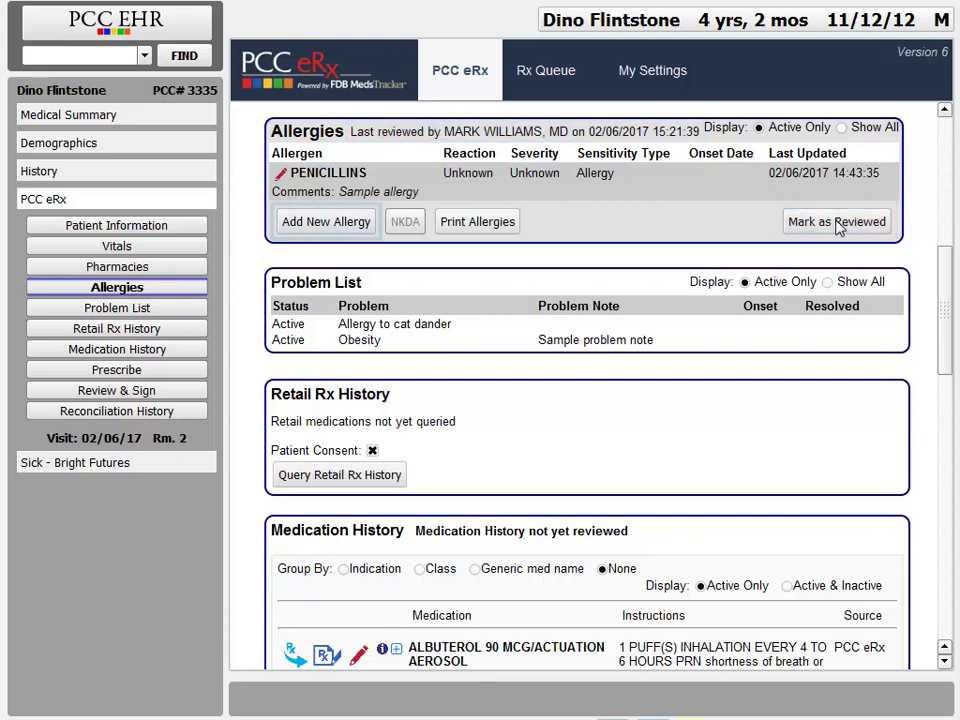
# Start a new allergy and pick Aspirin as the allergen from the 'asp' search.
pyautogui.click(335, 226)
pyautogui.write('asp')
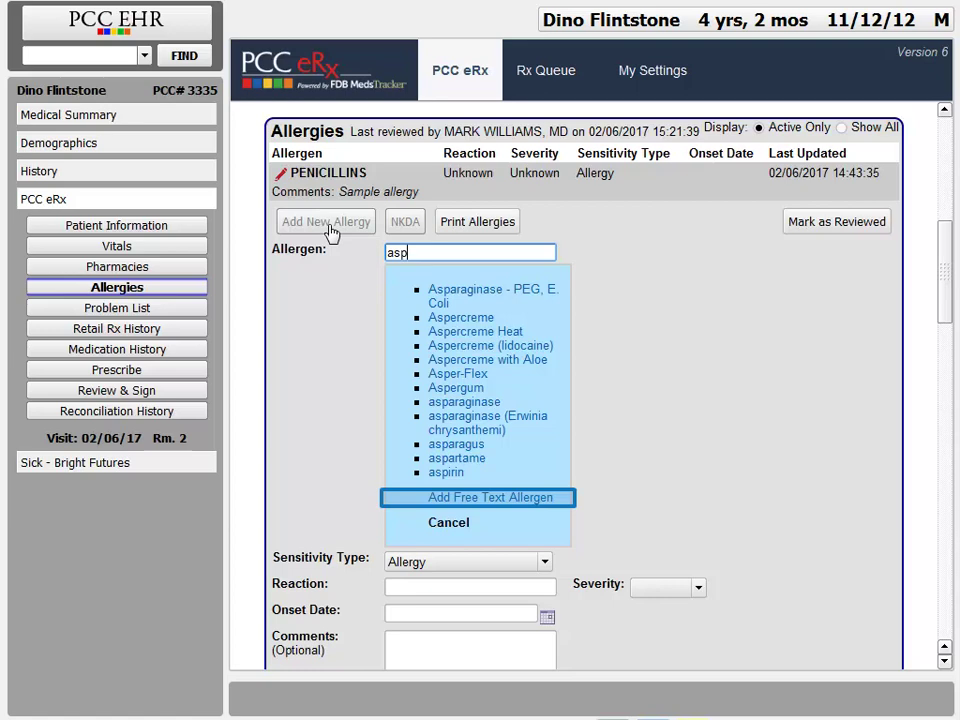
pyautogui.press('Up')
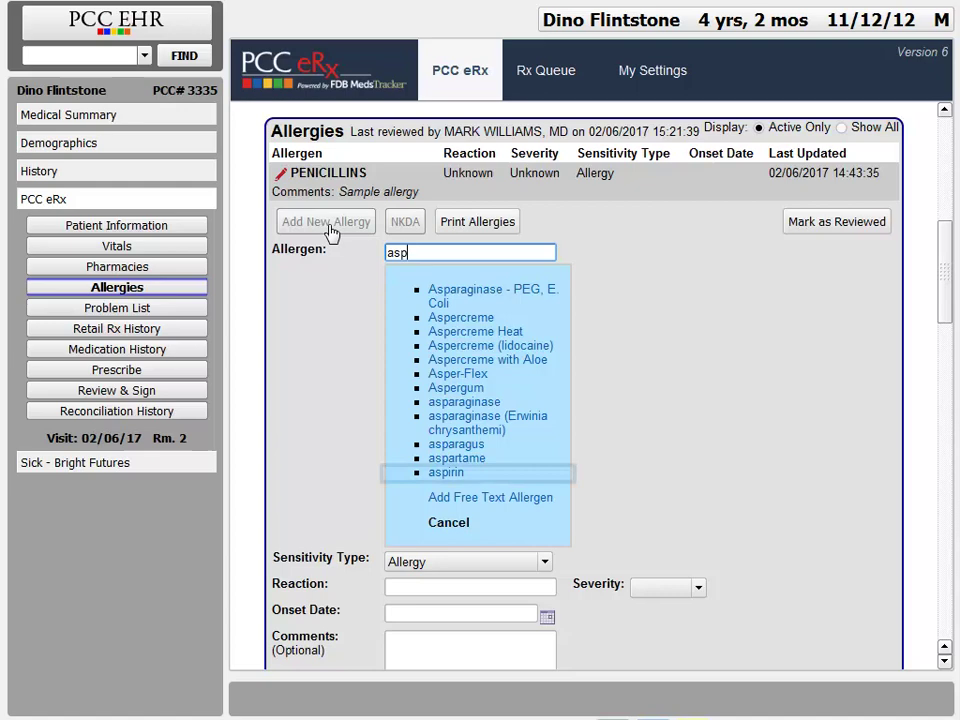
pyautogui.click(446, 473)
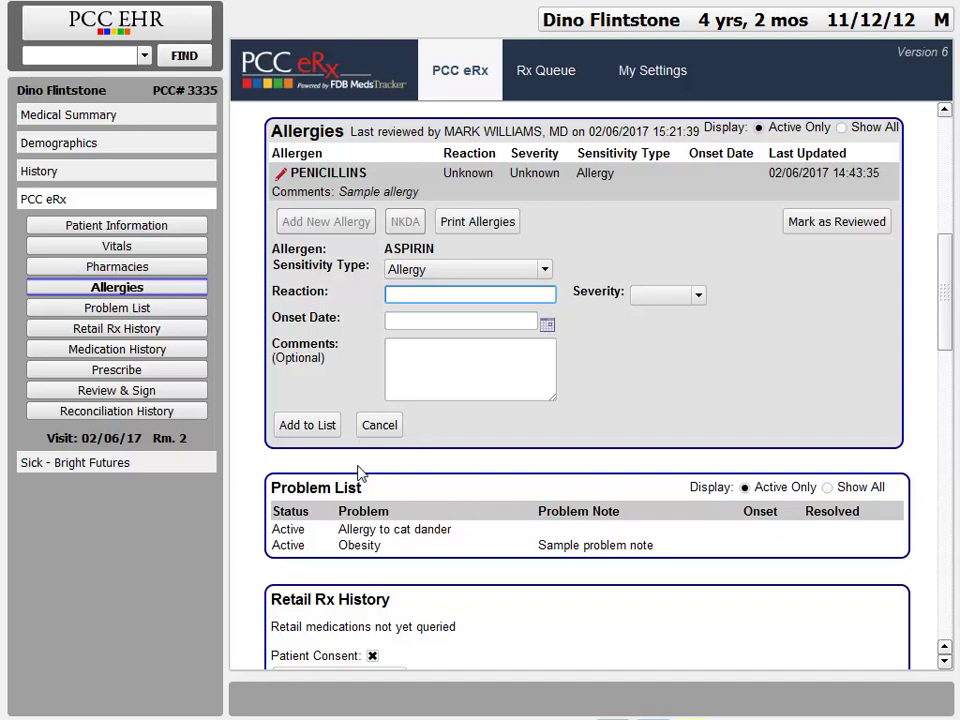
# Save the aspirin allergy with reaction Hives and Trouble Breathing, Moderate severity, comment 'Sample comment'.
pyautogui.write('se')
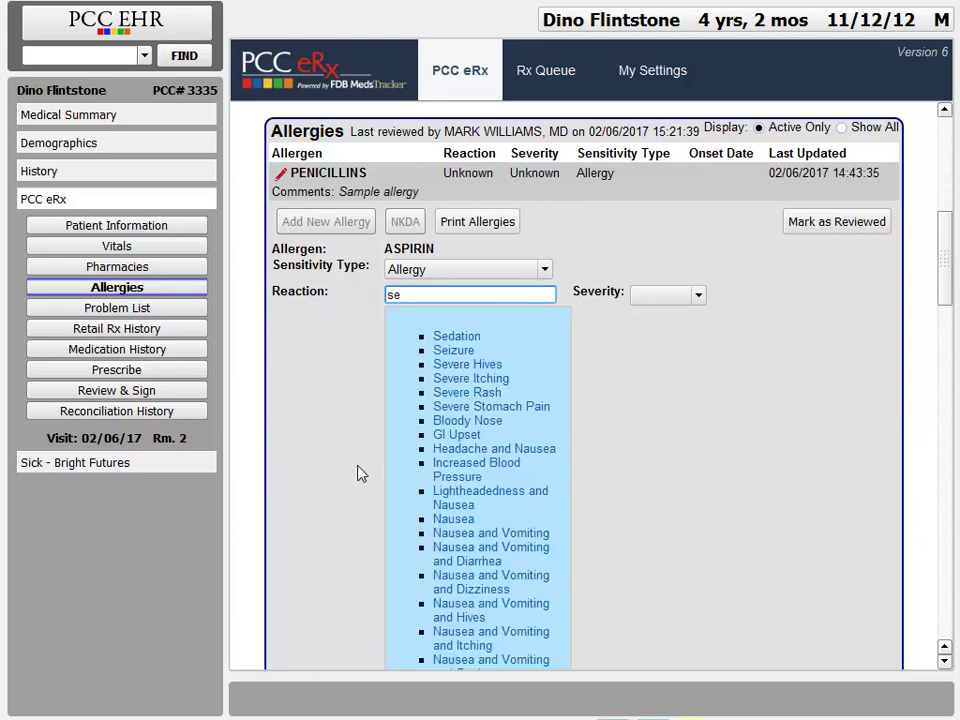
pyautogui.press('BackSpace')
pyautogui.press('BackSpace')
pyautogui.write('hives')
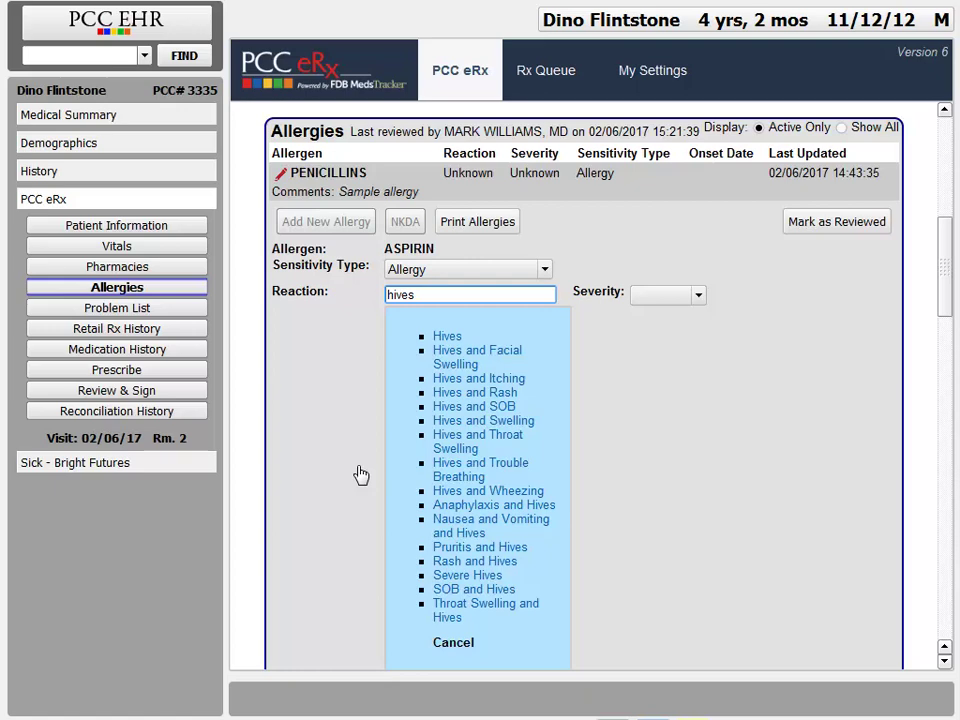
pyautogui.click(510, 470)
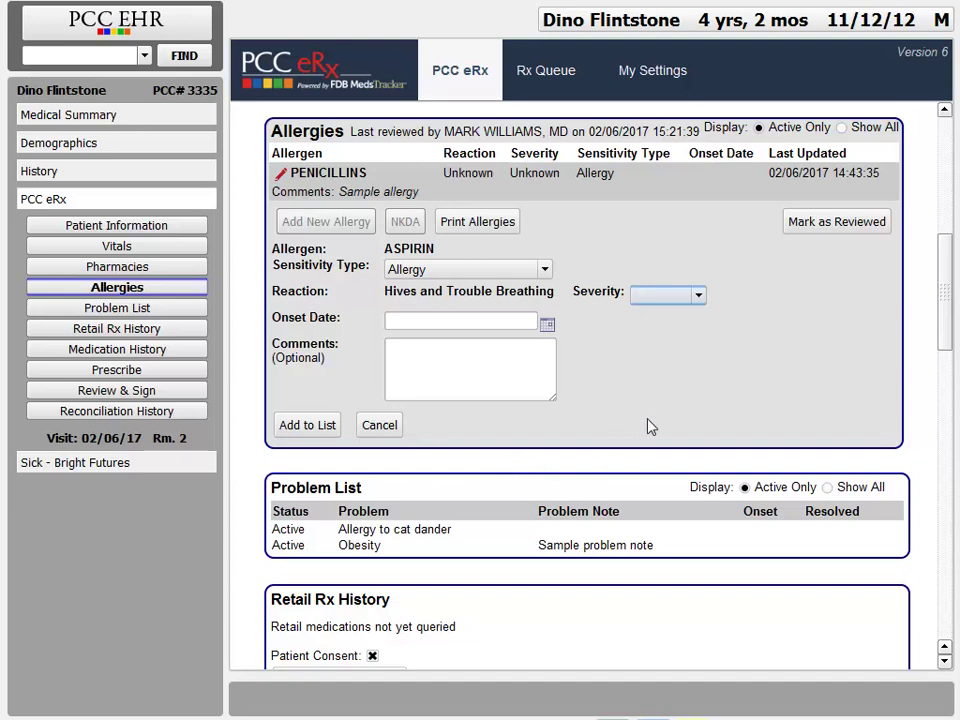
pyautogui.click(697, 295)
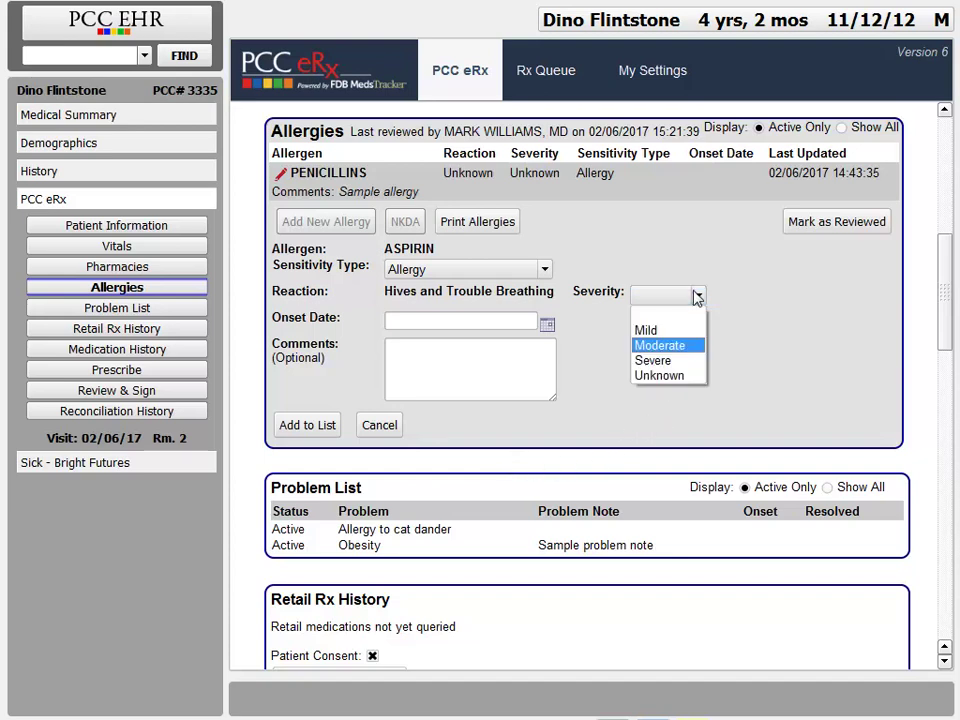
pyautogui.click(676, 344)
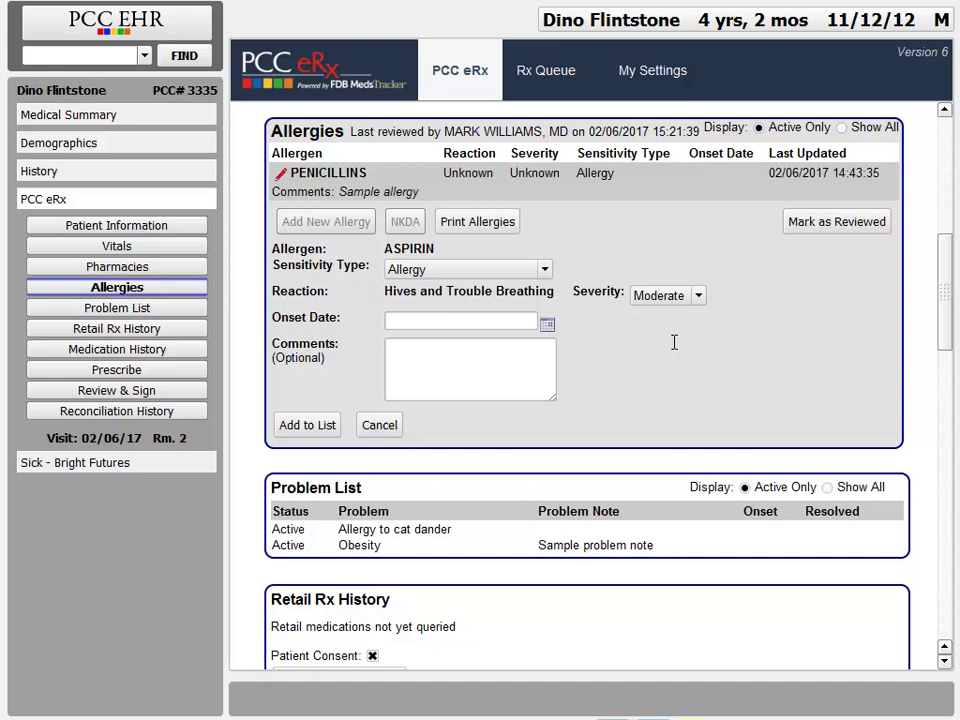
pyautogui.click(495, 372)
pyautogui.write('Sample comment')
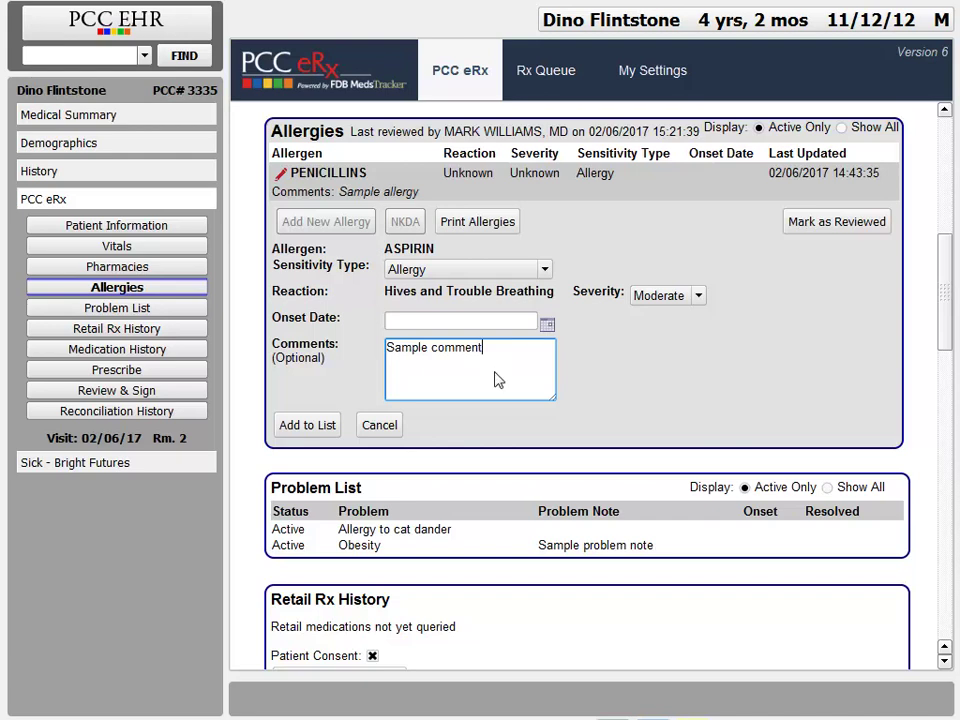
pyautogui.click(325, 423)
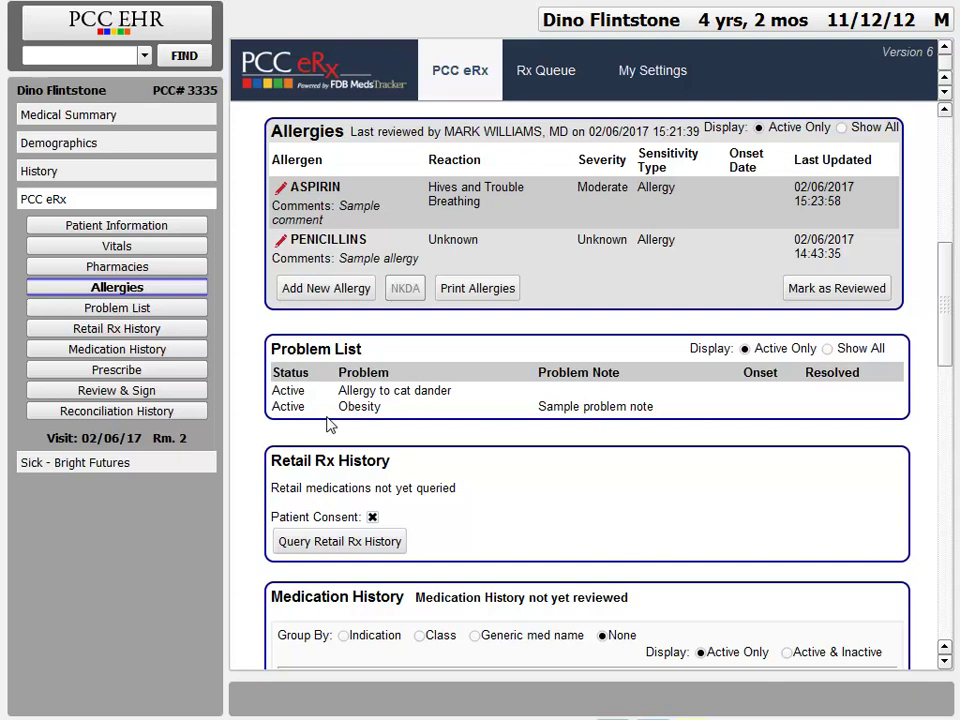
pyautogui.press('Tab')
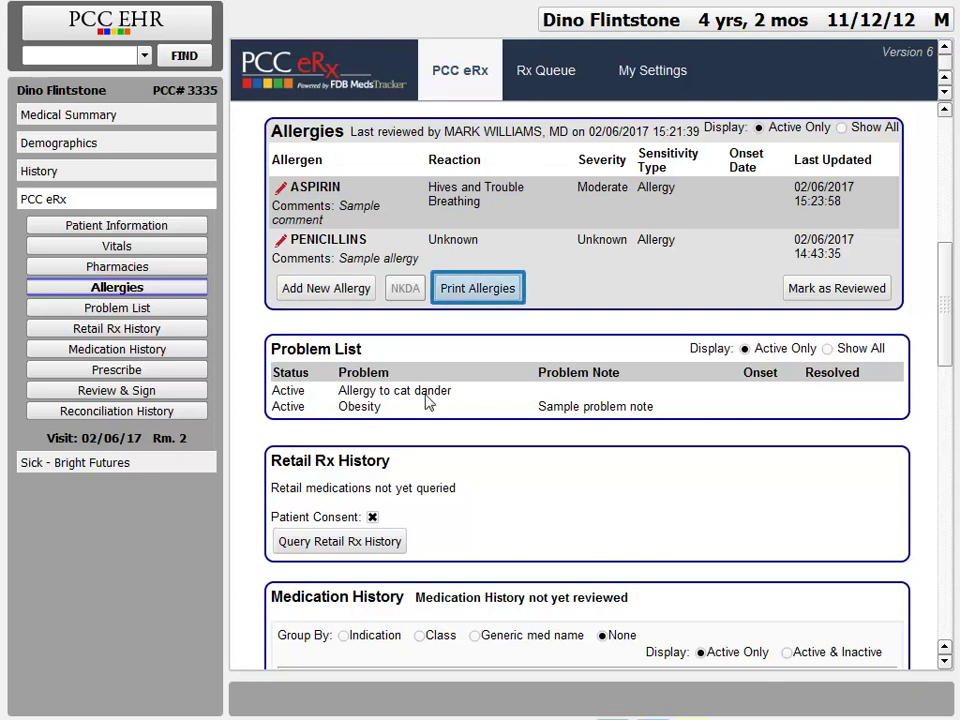
pyautogui.click(475, 292)
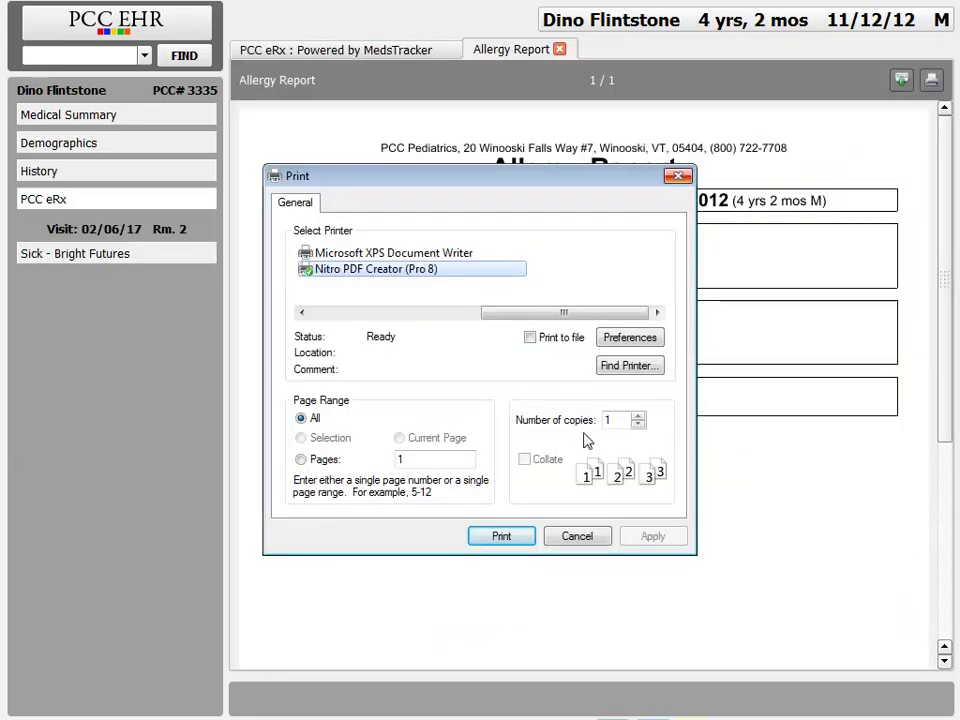
pyautogui.click(589, 541)
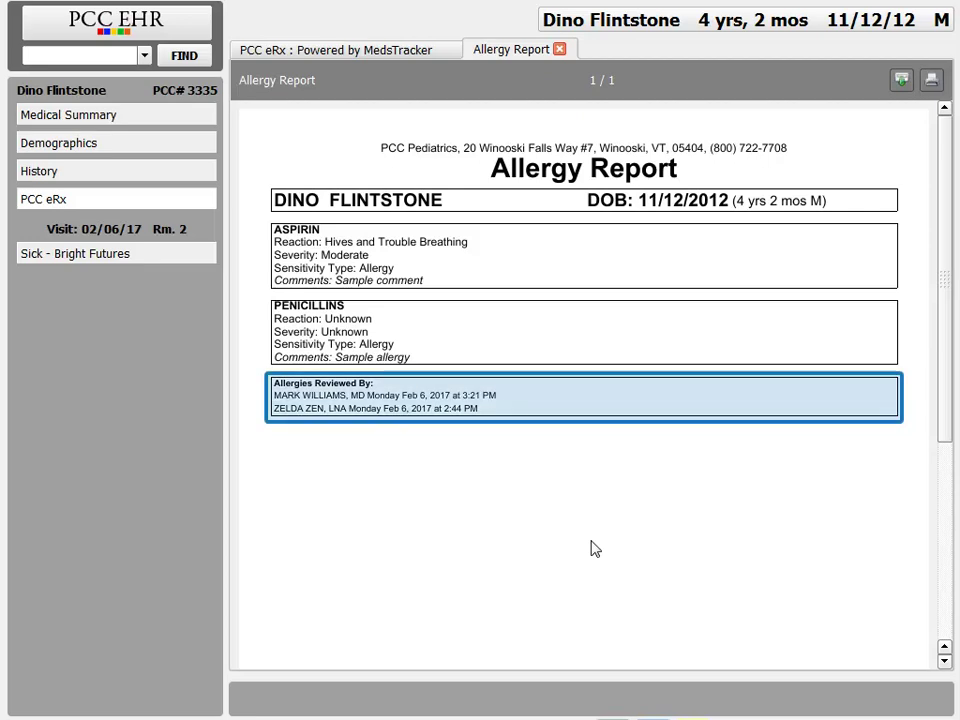
pyautogui.click(560, 50)
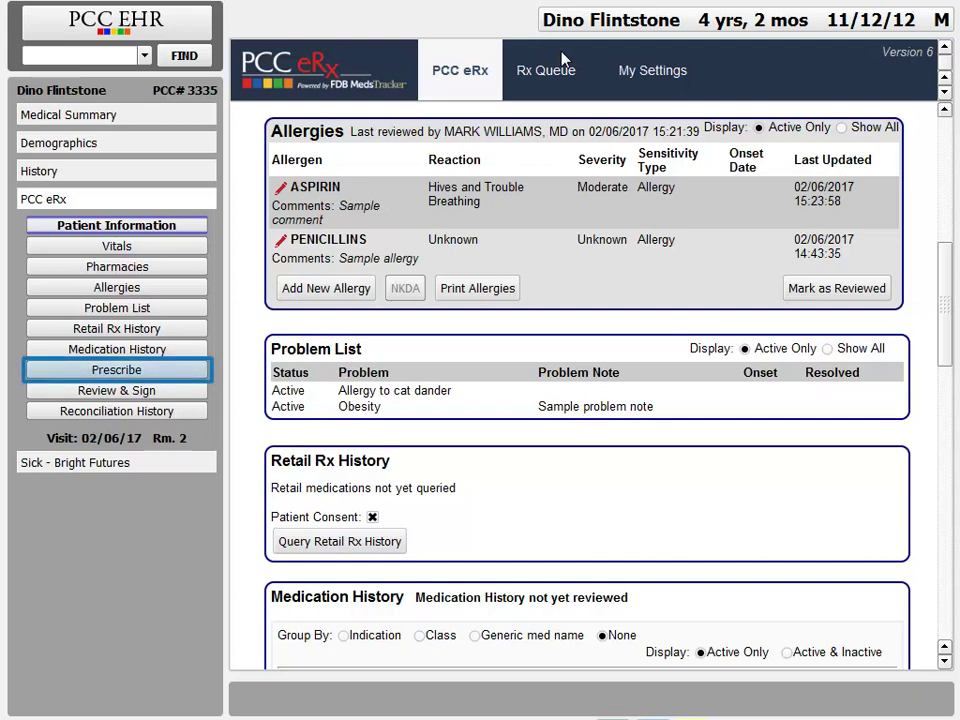
# Search medications for 'peni', review the allergy warning, and select penicillin VK Oral Suspension.
pyautogui.click(158, 370)
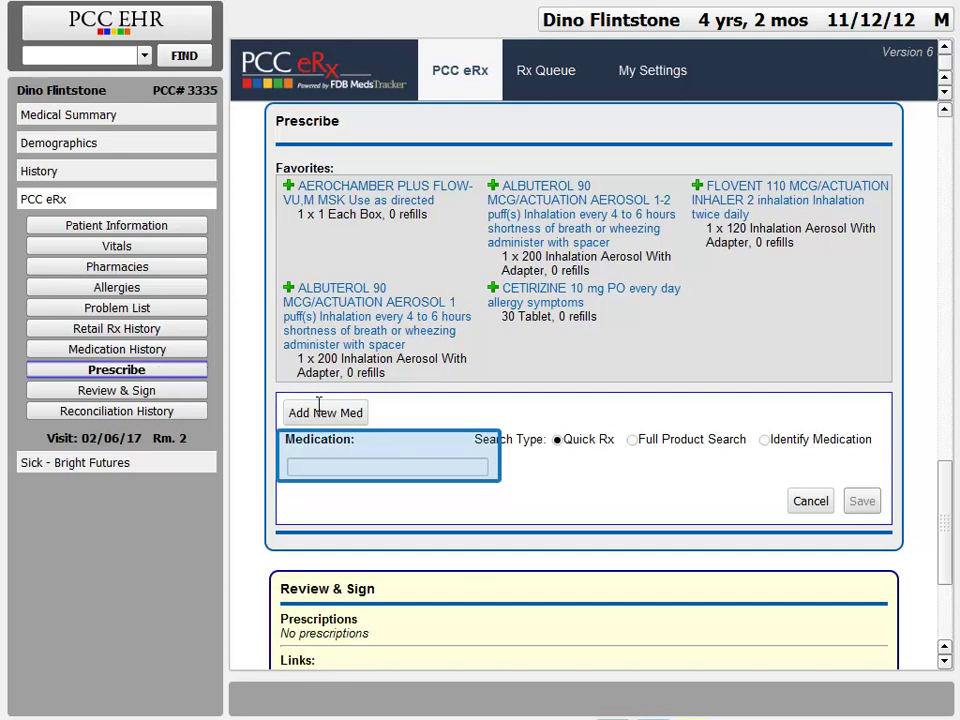
pyautogui.click(354, 469)
pyautogui.write('peni')
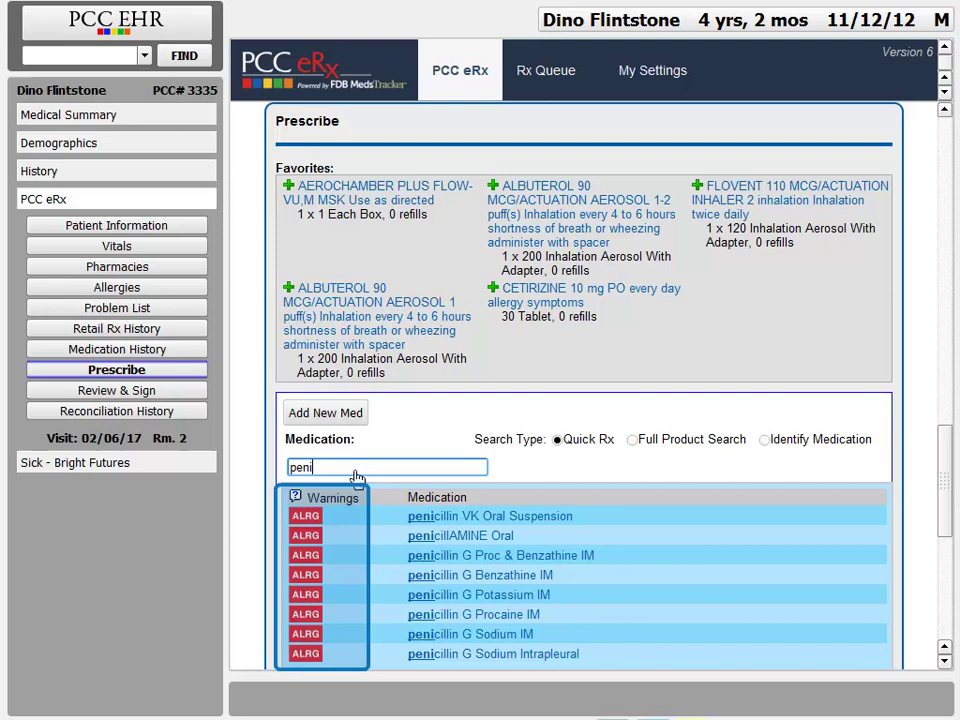
pyautogui.moveTo(305, 522)
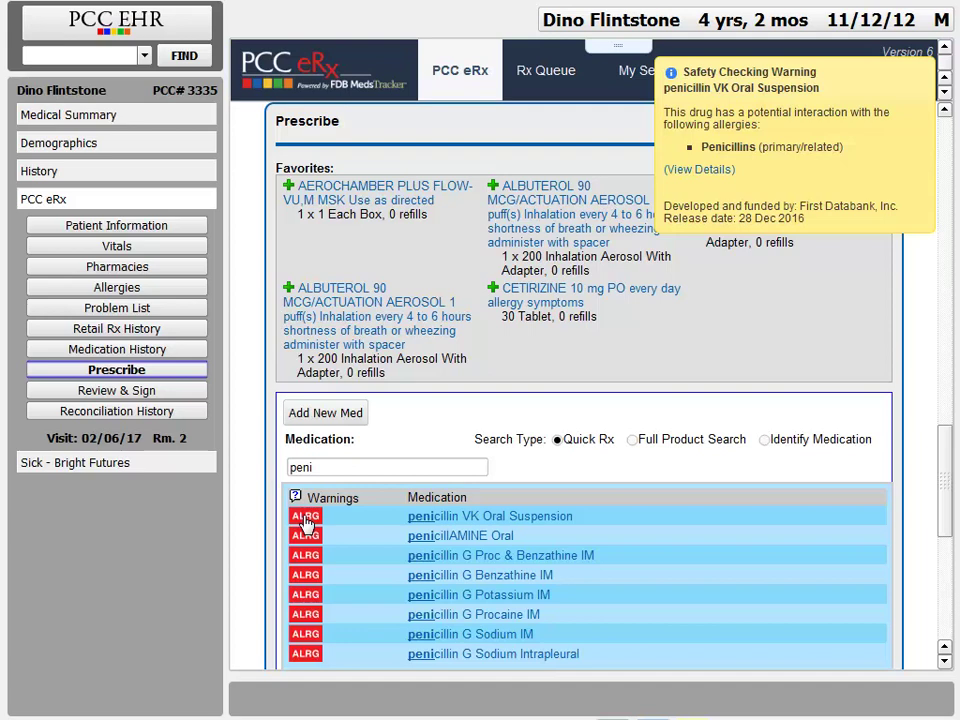
pyautogui.click(917, 79)
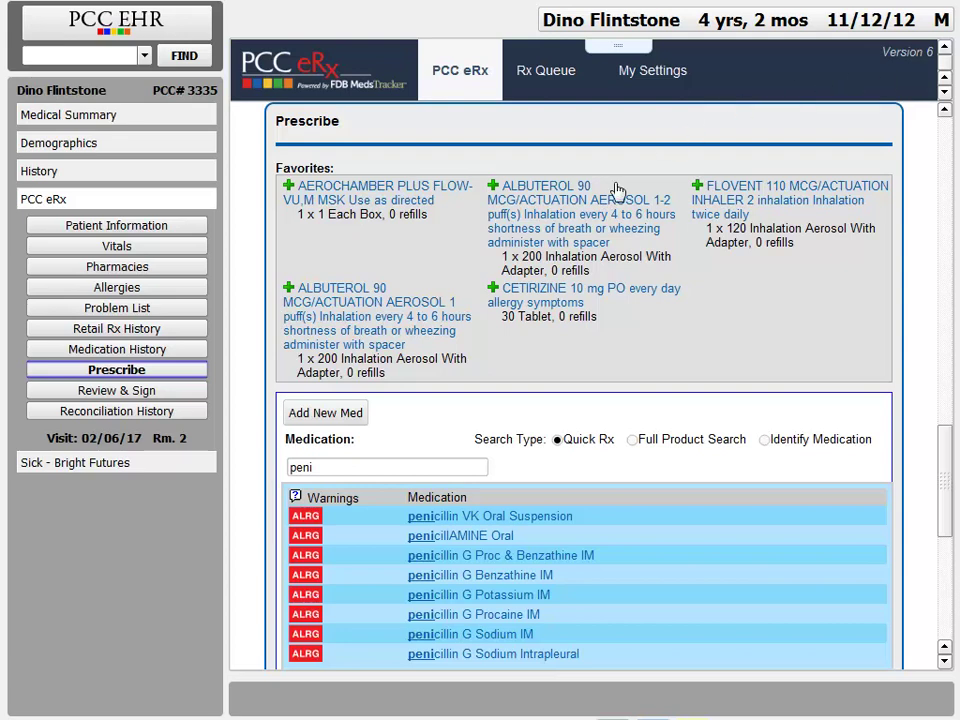
pyautogui.click(460, 517)
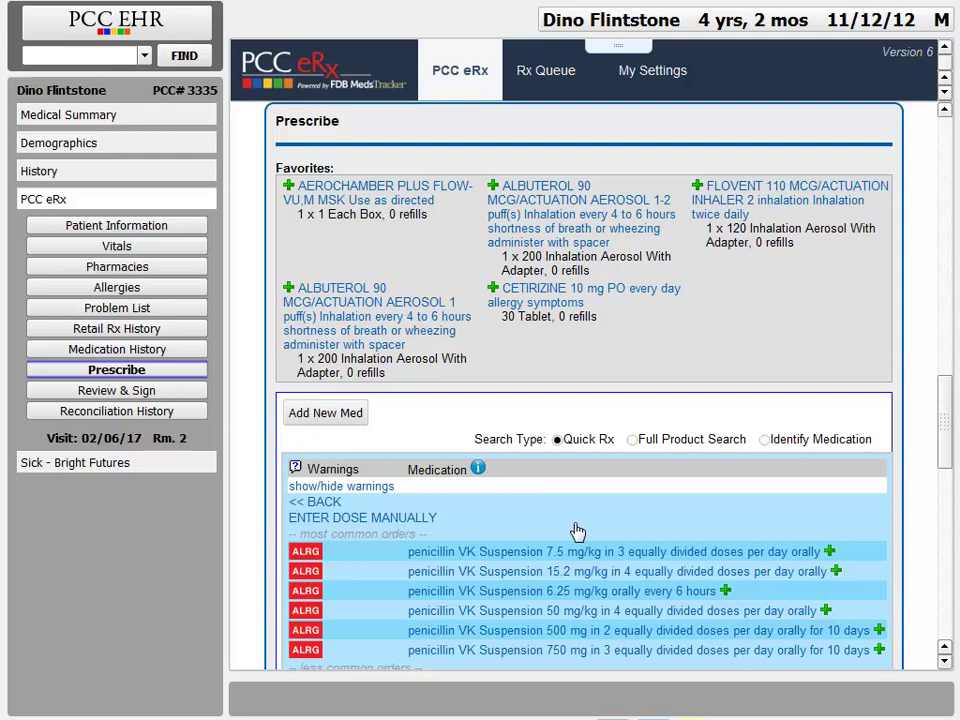
# Save the penicillin VK 7.5 mg/kg in 3 divided doses order, raising the allergy conflict.
pyautogui.click(597, 552)
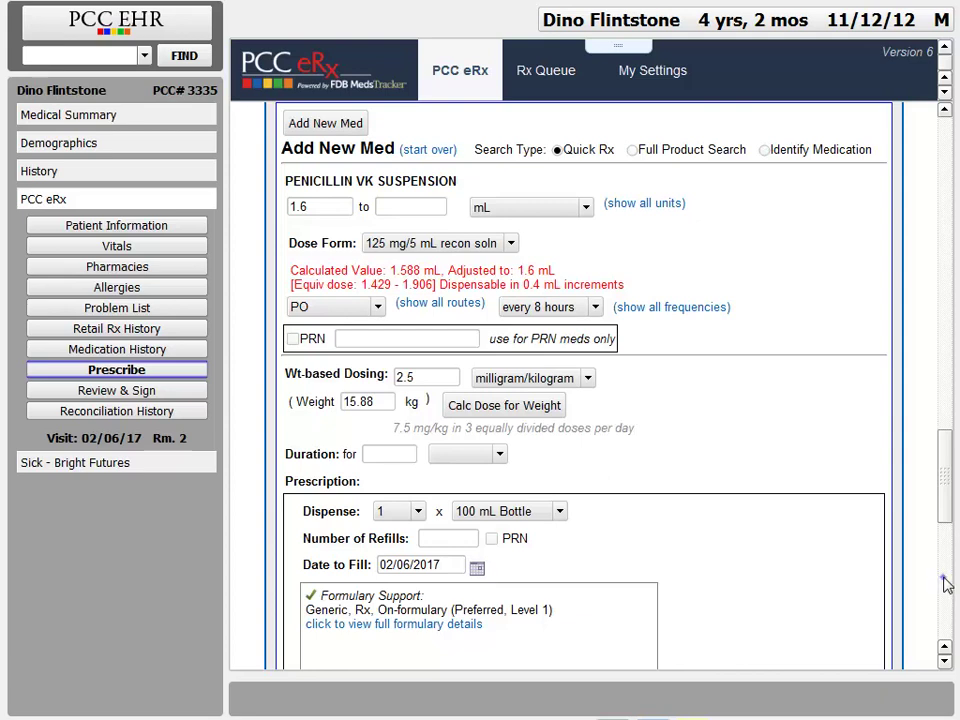
pyautogui.scroll(-5, 890, 565)
pyautogui.click(860, 405)
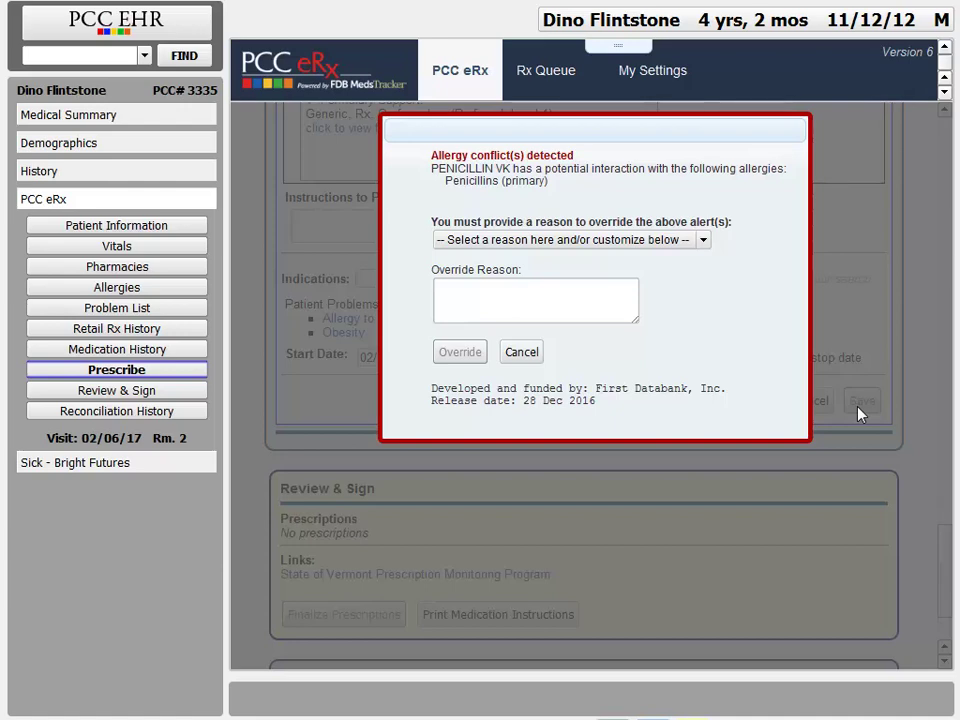
# Set the allergy override reason to 'Clinically insignificant warning'.
pyautogui.click(708, 247)
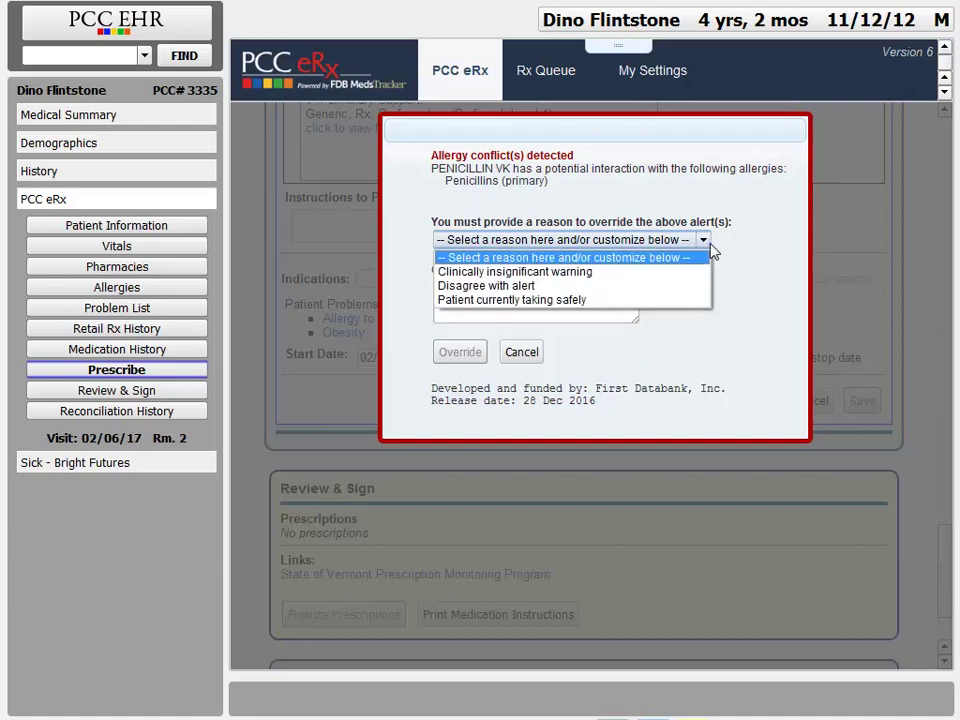
pyautogui.click(696, 273)
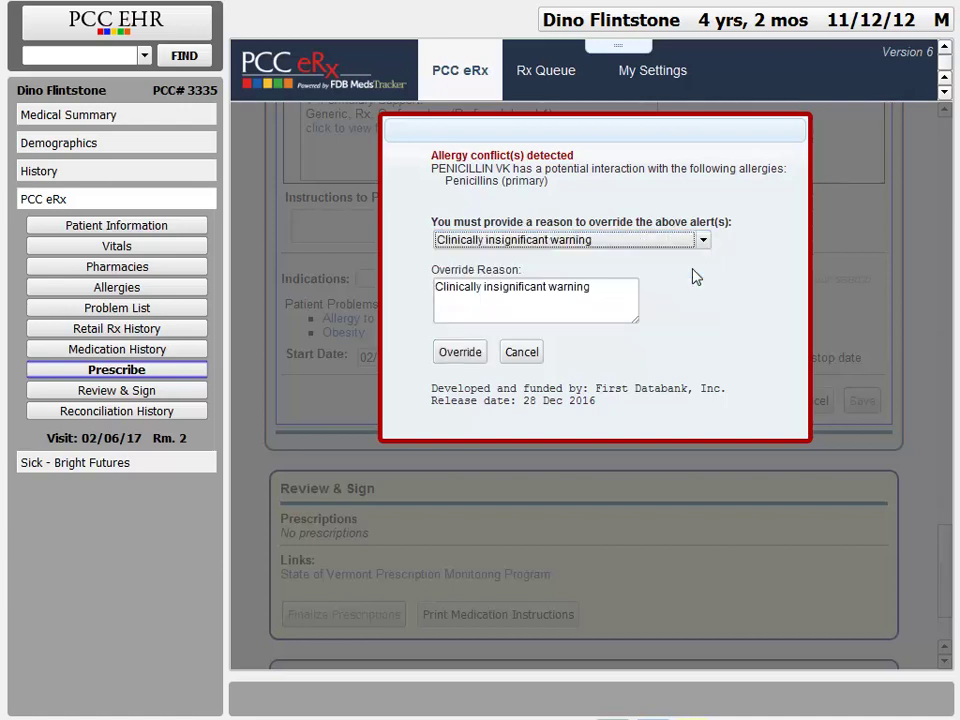